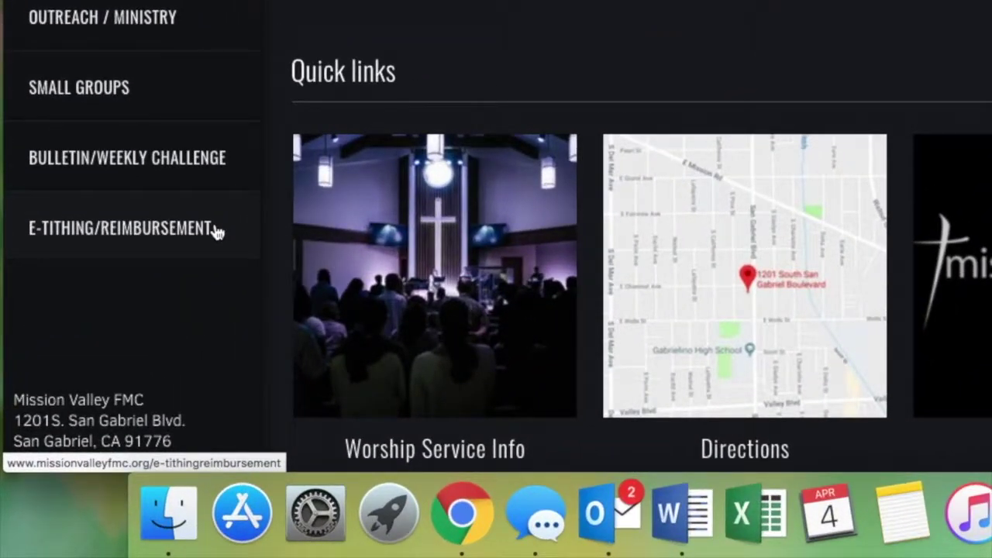
# Step: Go from the E-TITHING/REIMBURSEMENT page to the online e-tithe form, then open a new blank tab
pyautogui.click(217, 231)
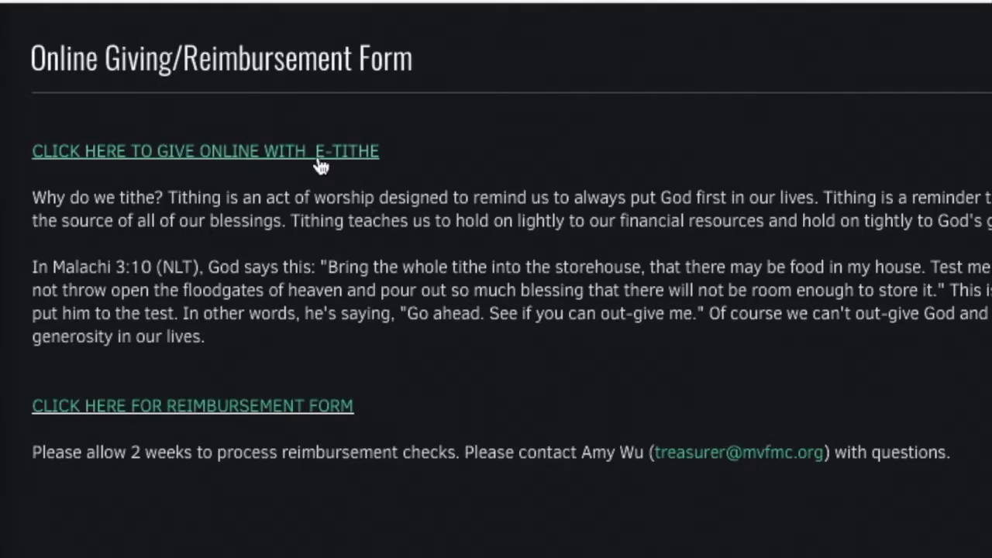
pyautogui.click(335, 152)
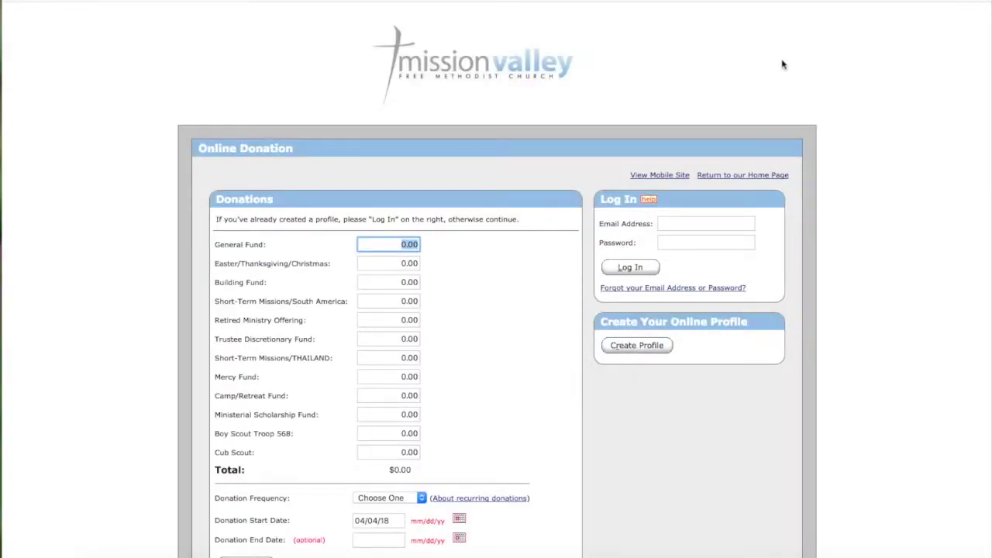
pyautogui.click(373, 26)
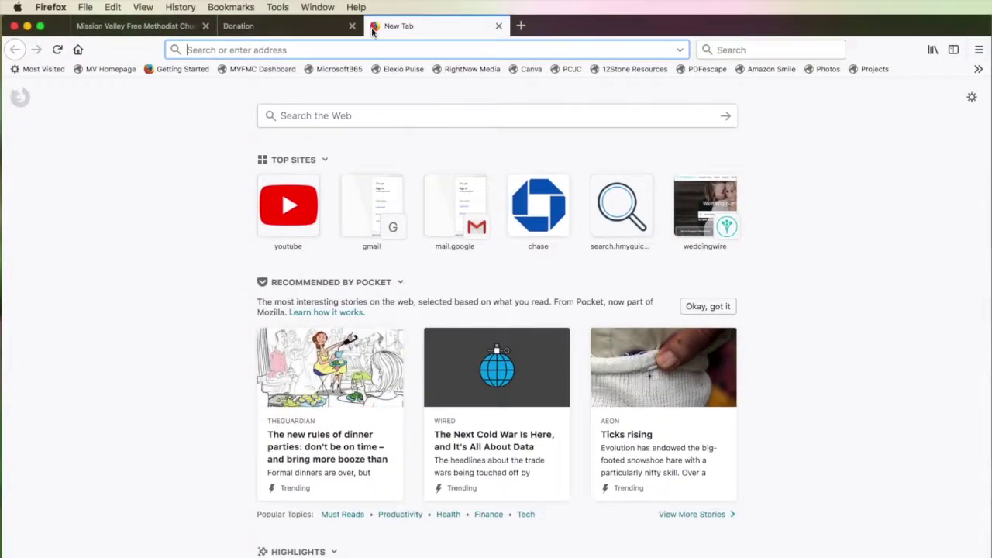
# Step: Load bitly.com/eoffering in the new tab to reach the donation form
pyautogui.write('bitly.com')
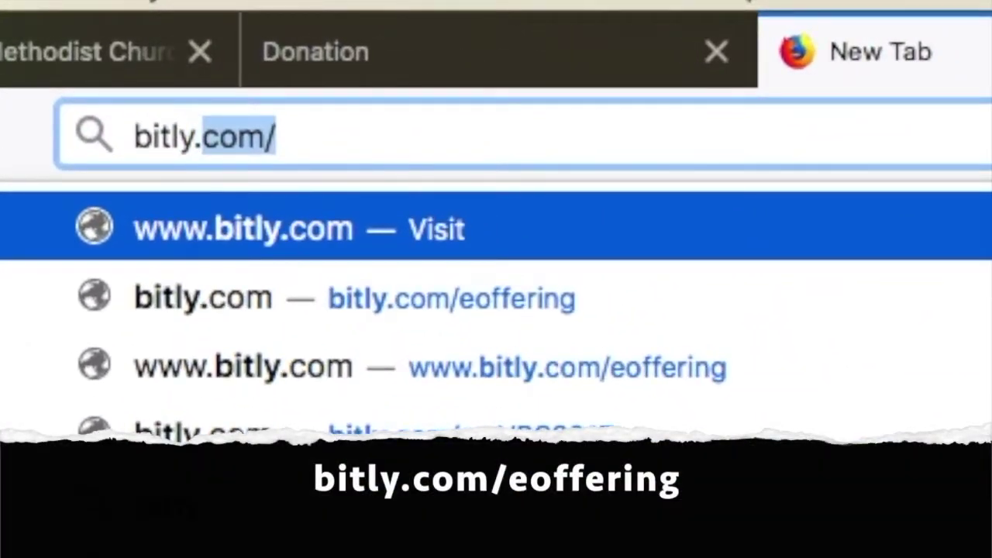
pyautogui.write('/')
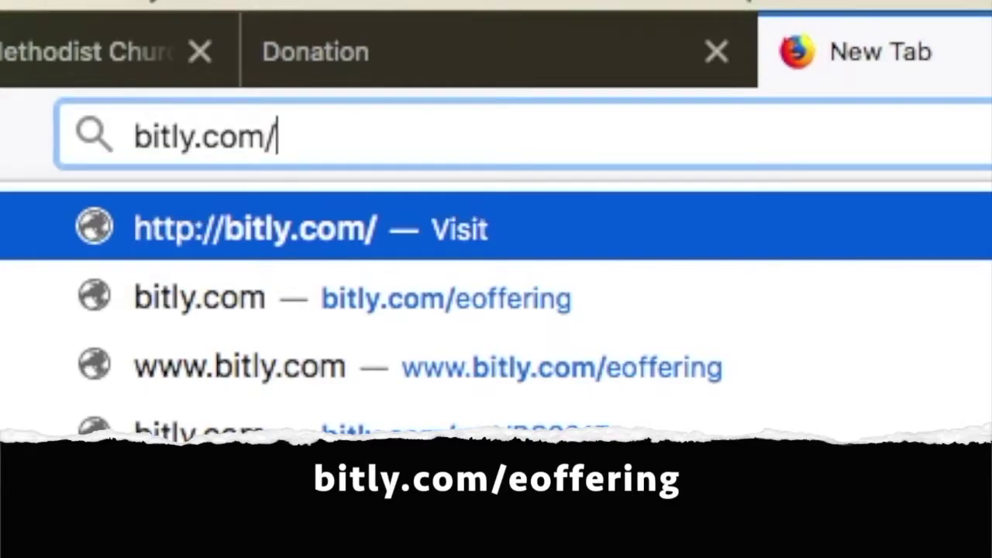
pyautogui.write('eoffering')
pyautogui.press('Return')
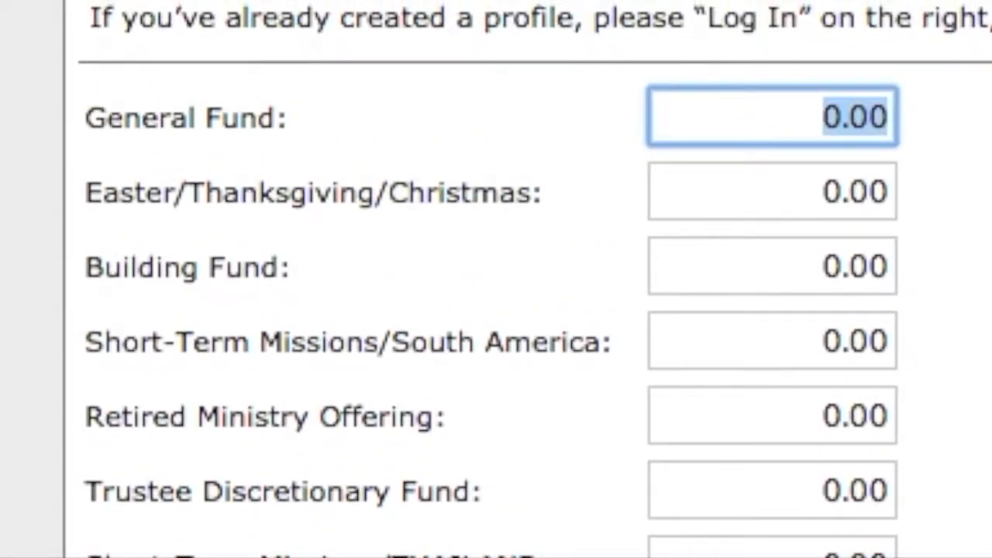
# Step: Enter 10 for the General Fund, set the frequency to Monthly, and continue
pyautogui.write('10')
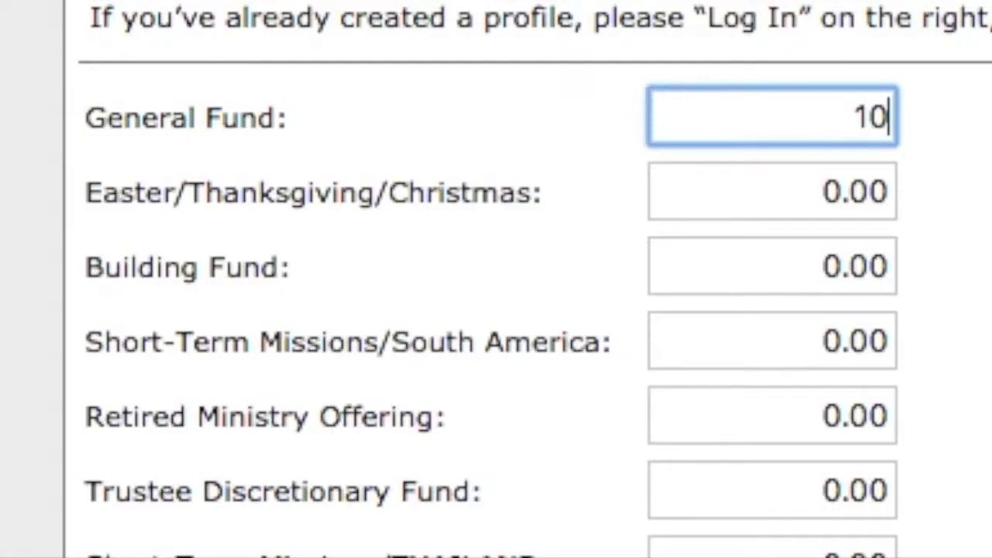
pyautogui.press('Tab')
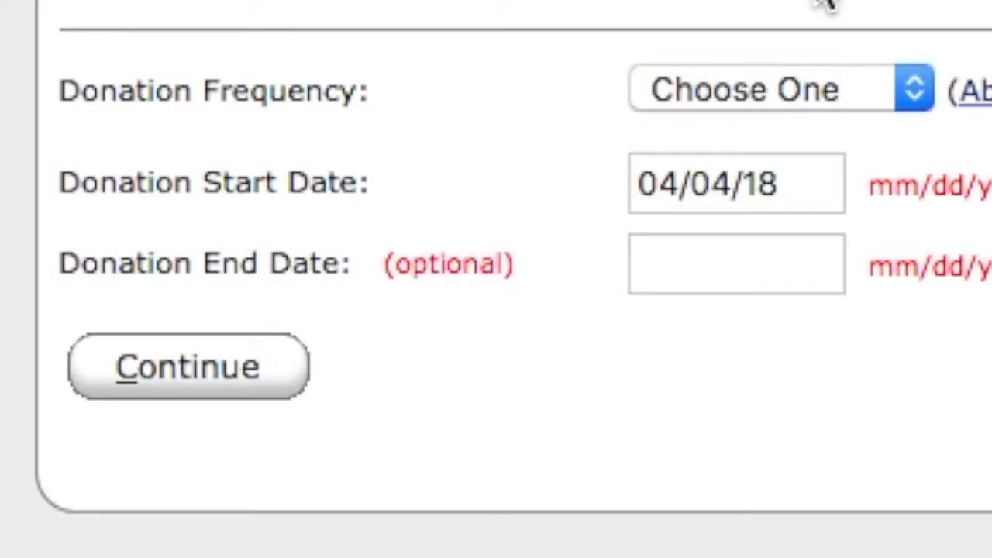
pyautogui.click(903, 99)
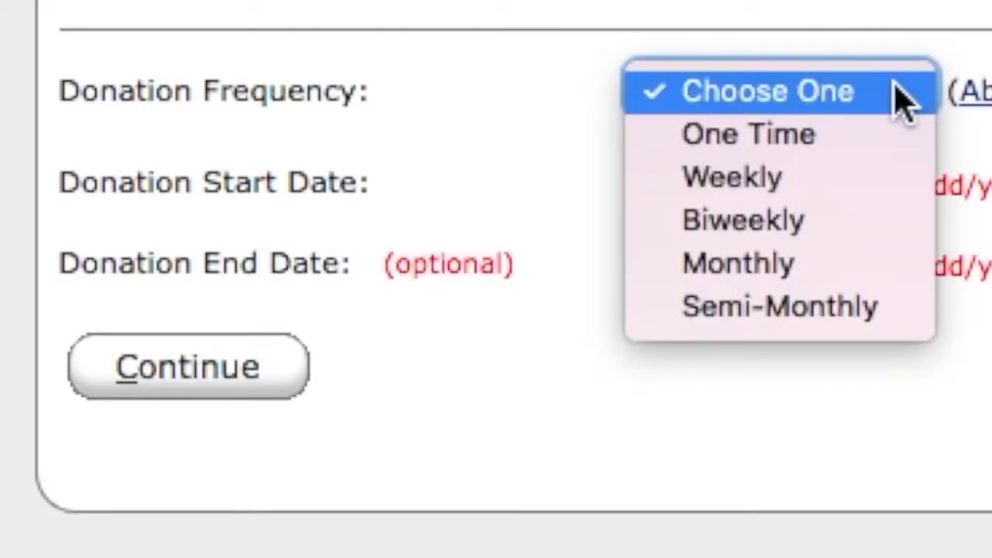
pyautogui.click(887, 267)
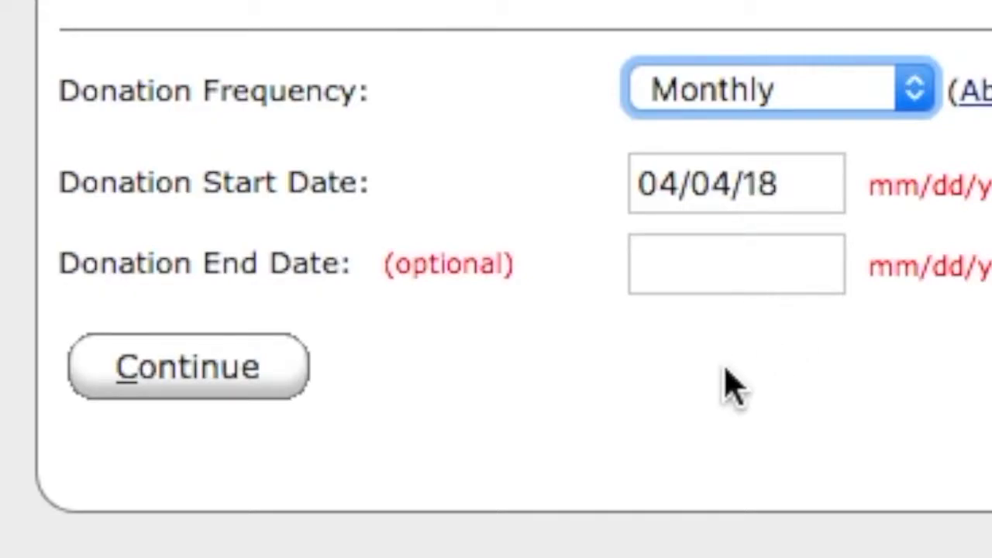
pyautogui.click(259, 380)
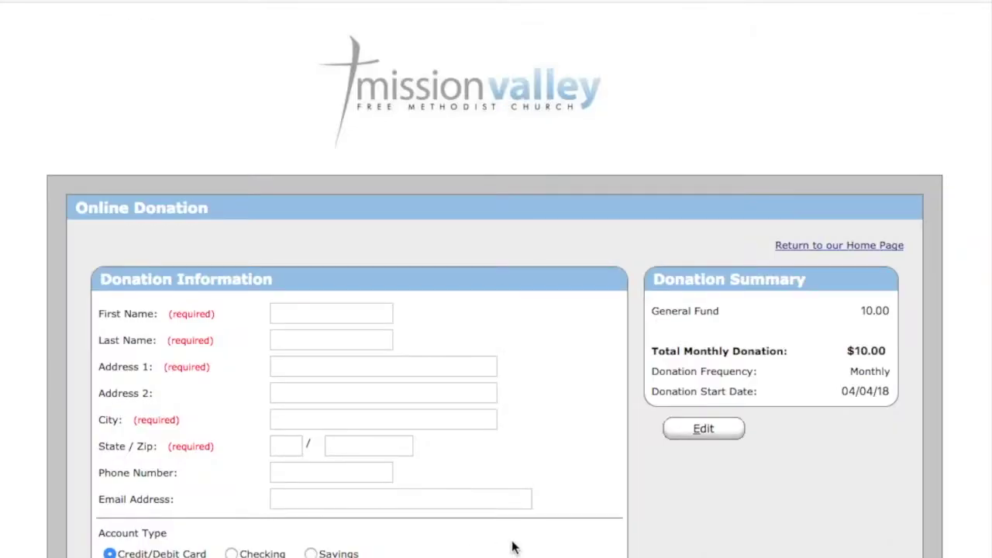
# Step: Fill in the donor's first and last name, street address and city
pyautogui.press('Tab')
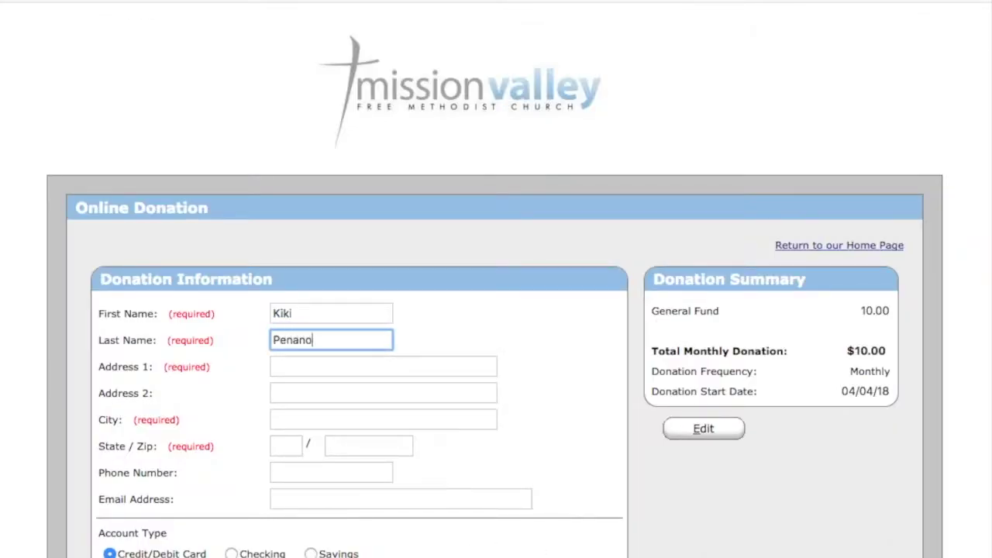
pyautogui.press('Tab')
pyautogui.press('Tab')
pyautogui.press('Tab')
pyautogui.write('San Gabriel')
pyautogui.press('Tab')
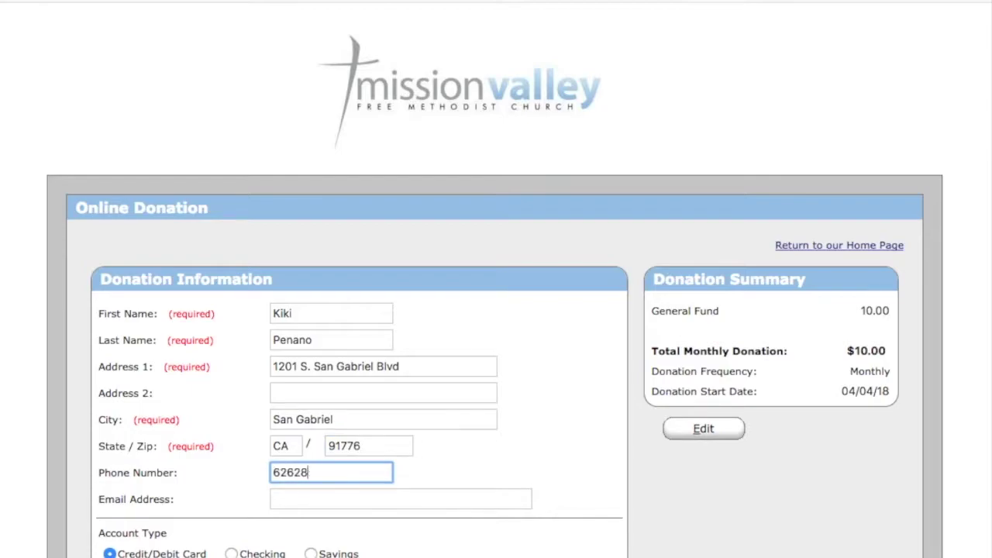
# Step: Enter the donor's phone number and e-mail, then choose Checking as payment type
pyautogui.press('Tab')
pyautogui.scroll(-3, 496, 310)
pyautogui.scroll(-5, 163, 260)
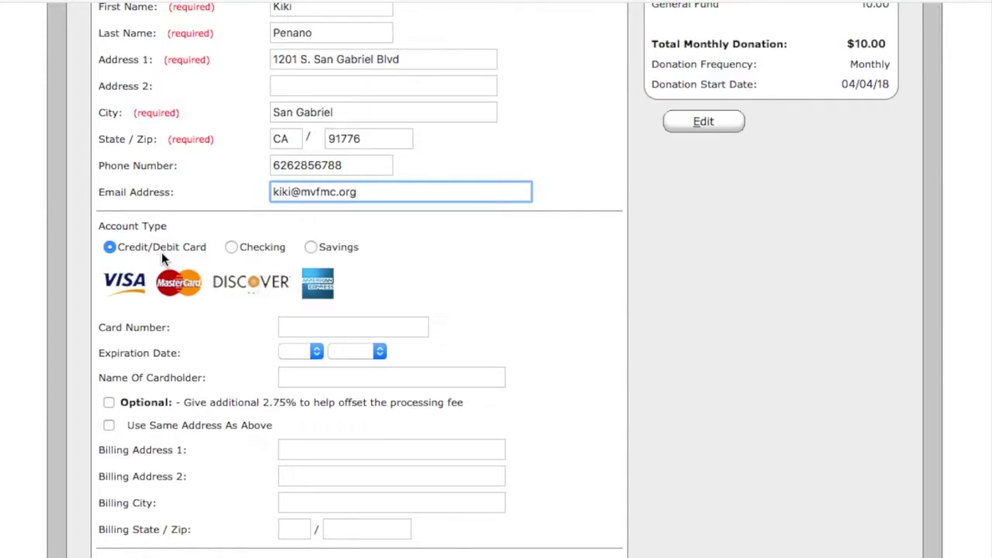
pyautogui.click(231, 247)
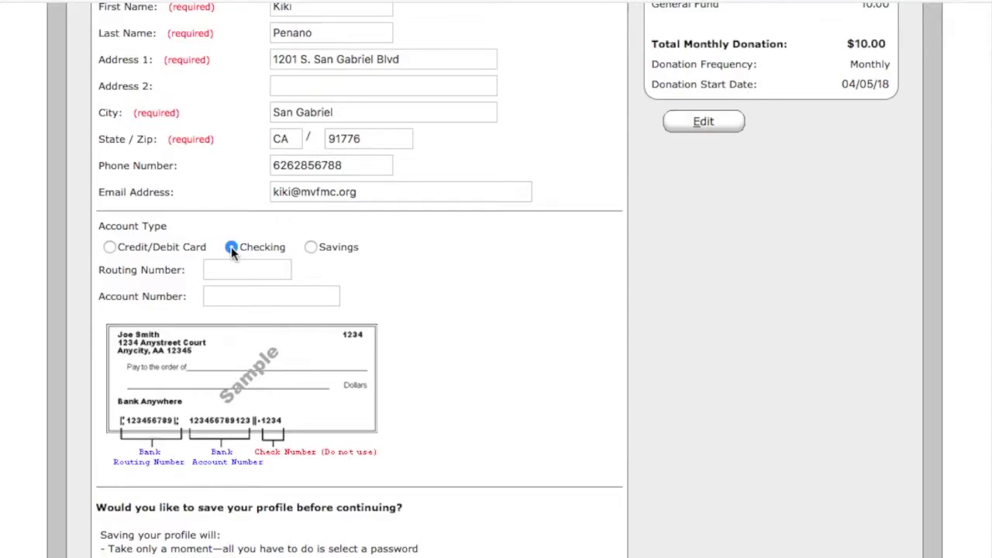
# Step: Switch payment to Credit/Debit Card and add the optional 2.75% processing-fee contribution
pyautogui.click(108, 247)
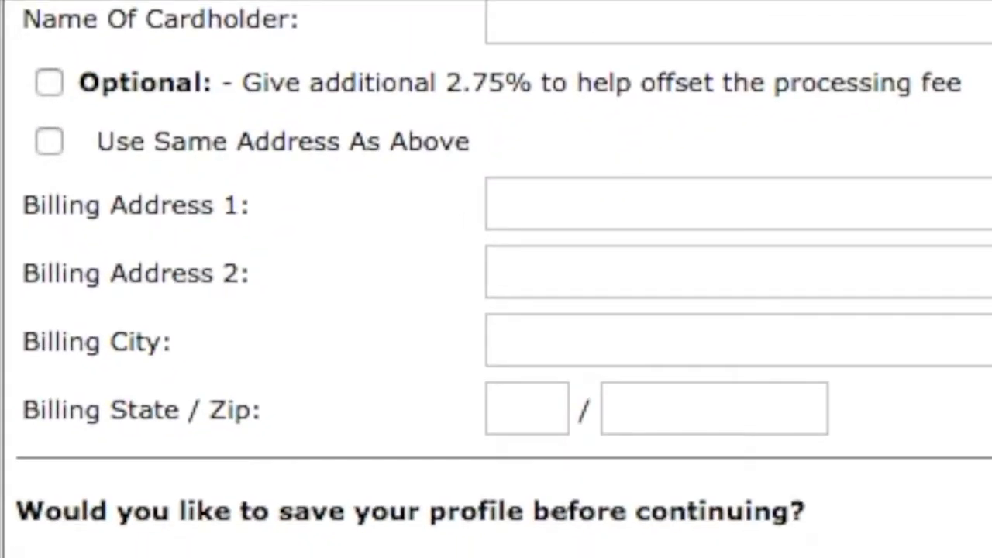
pyautogui.click(48, 87)
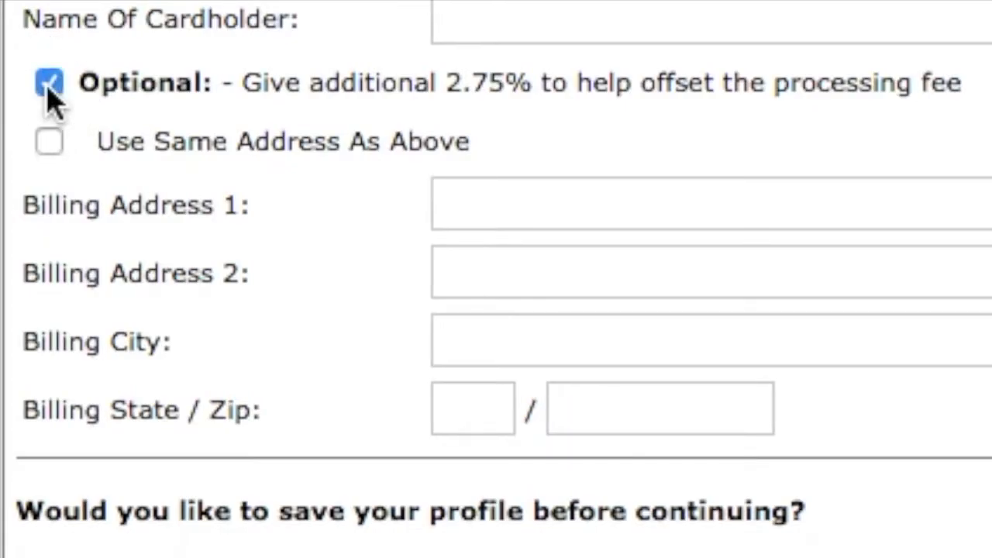
pyautogui.scroll(-5, 887, 211)
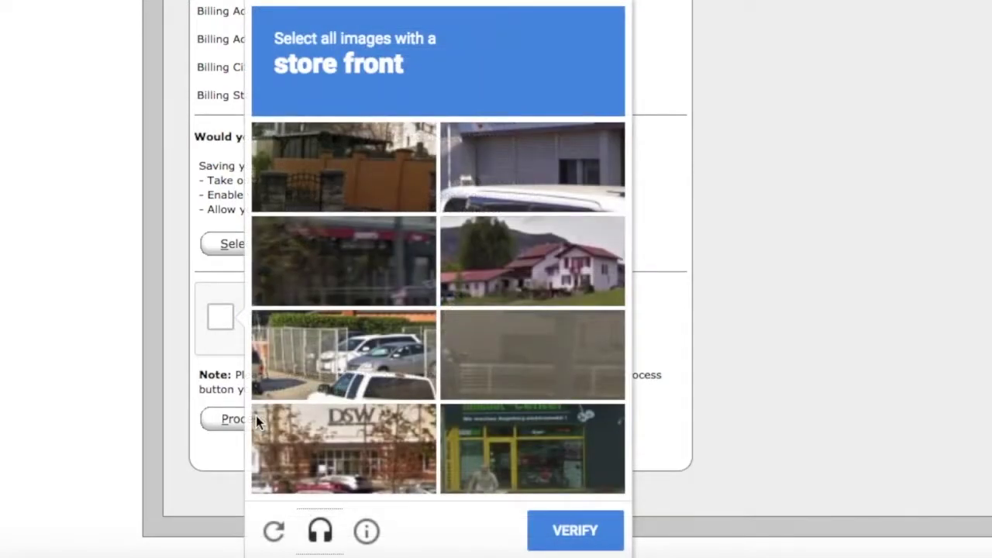
# Step: Solve the reCAPTCHA by selecting the store-front images and verifying
pyautogui.click(382, 271)
pyautogui.click(549, 436)
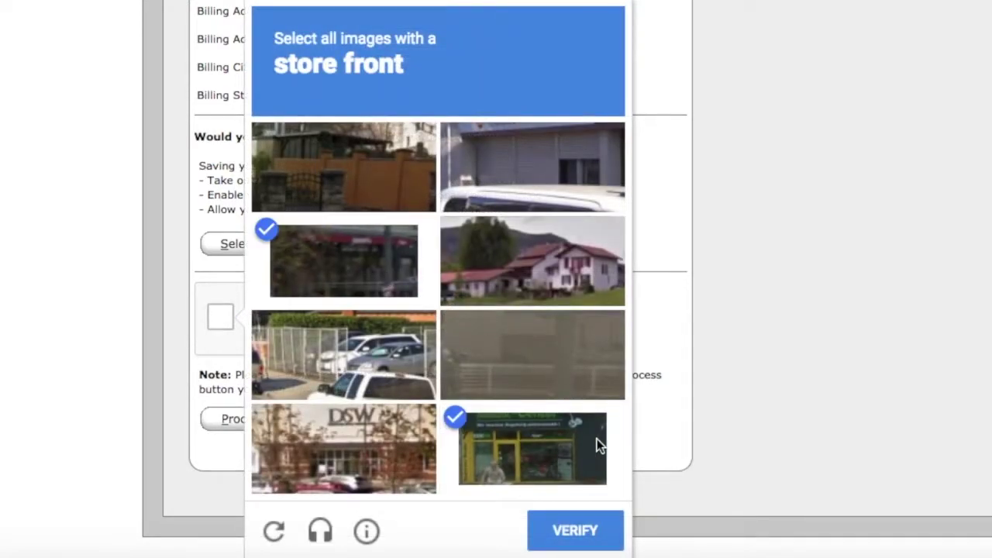
pyautogui.click(398, 441)
pyautogui.click(500, 204)
pyautogui.click(594, 529)
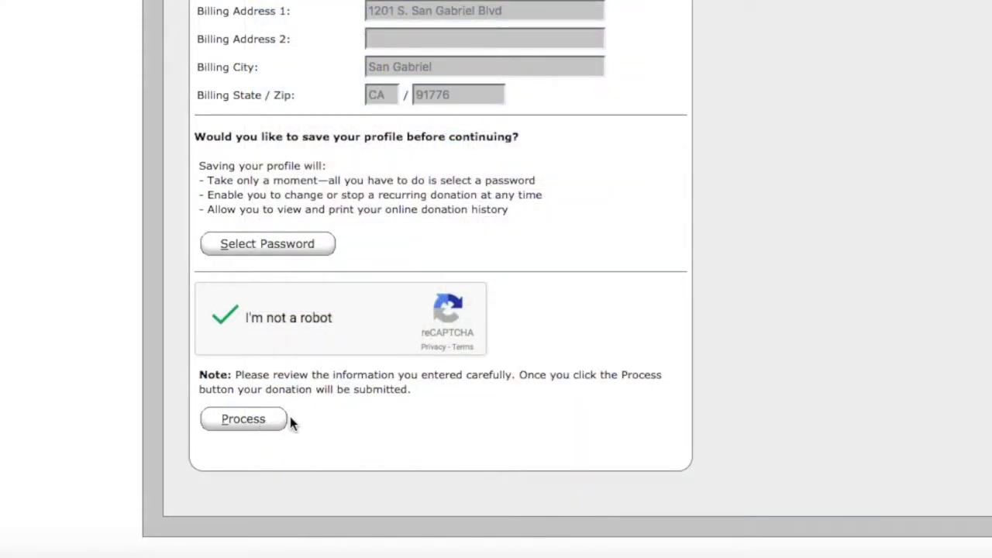
pyautogui.click(281, 424)
# Step: Choose and confirm a profile password, then process the donation
pyautogui.click(312, 245)
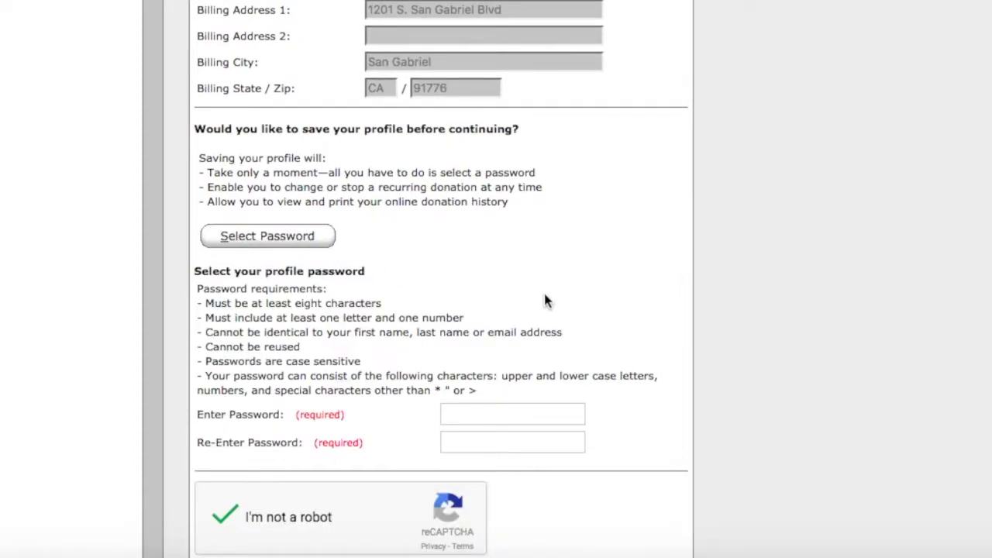
pyautogui.scroll(-5, 545, 300)
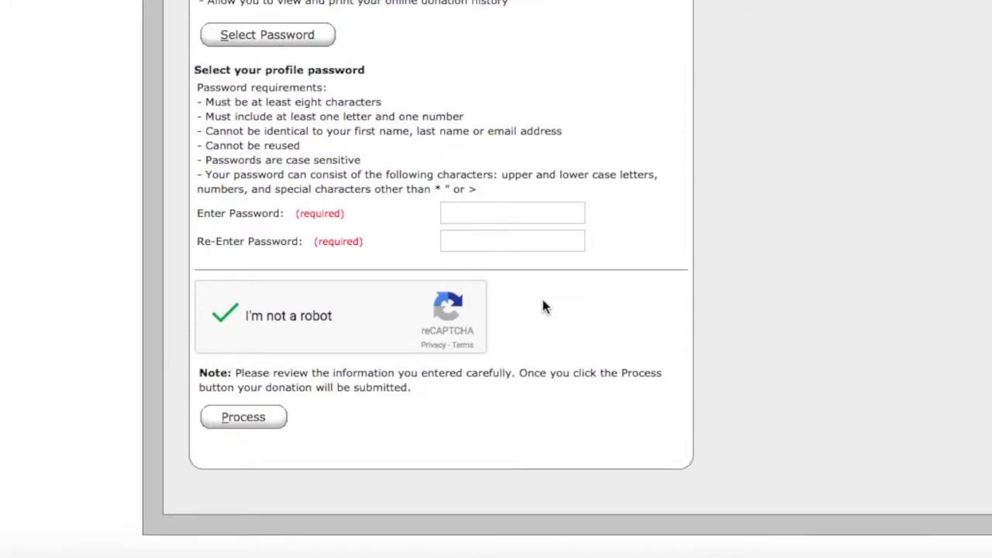
pyautogui.click(501, 215)
pyautogui.write('********')
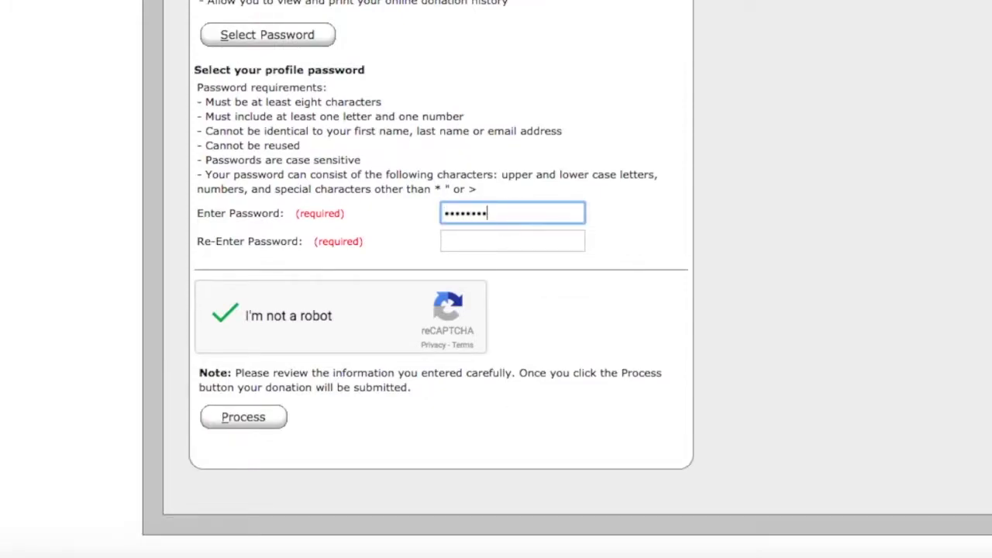
pyautogui.press('Tab')
pyautogui.write('********')
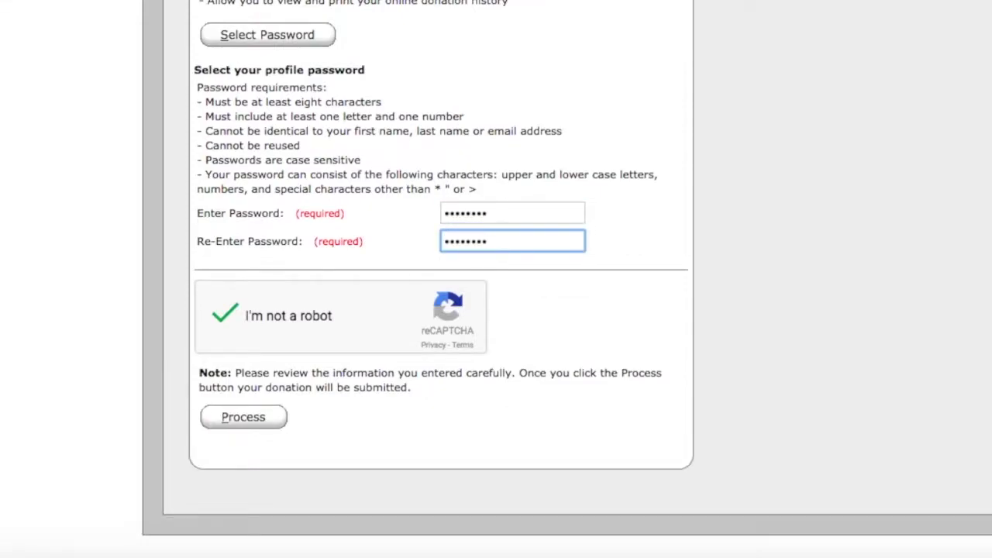
pyautogui.click(256, 425)
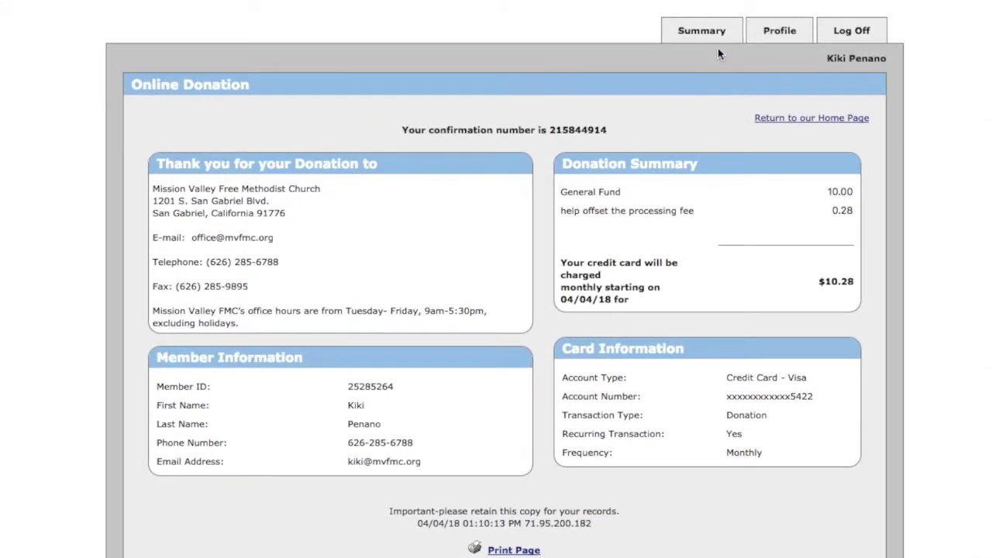
# Step: Check the scheduled donations on the Summary tab, then log off
pyautogui.click(705, 35)
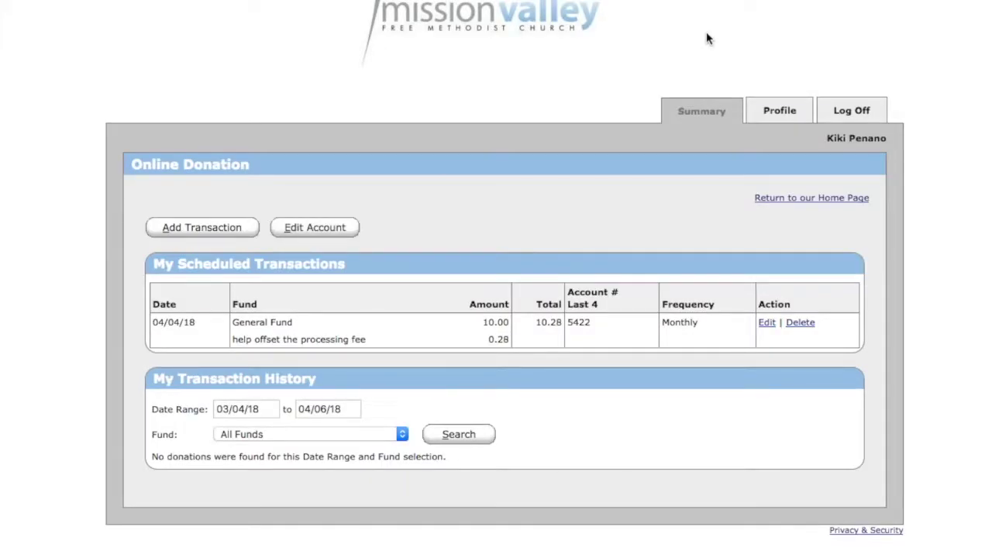
pyautogui.click(788, 120)
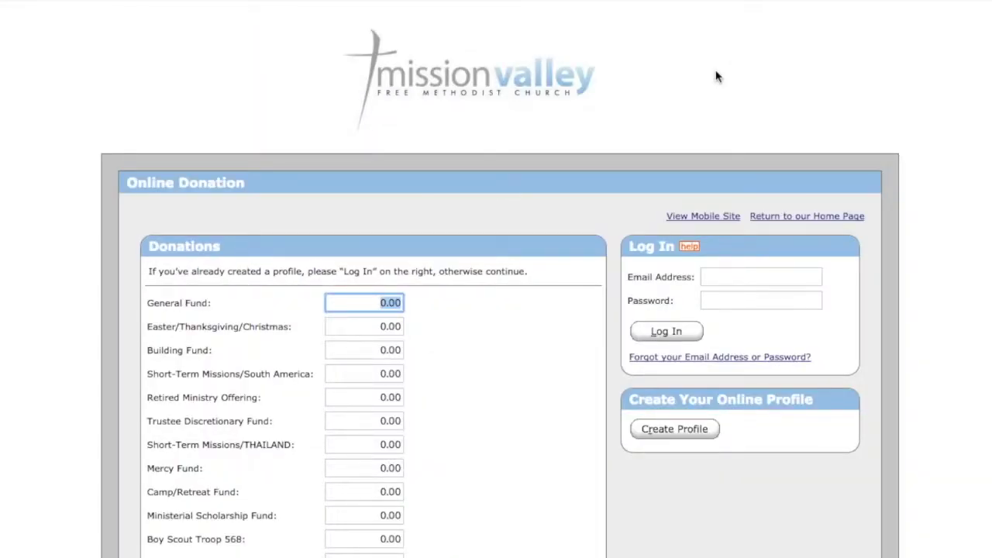
# Step: Log in with the donor's e-mail and password, then add a new transaction
pyautogui.click(801, 277)
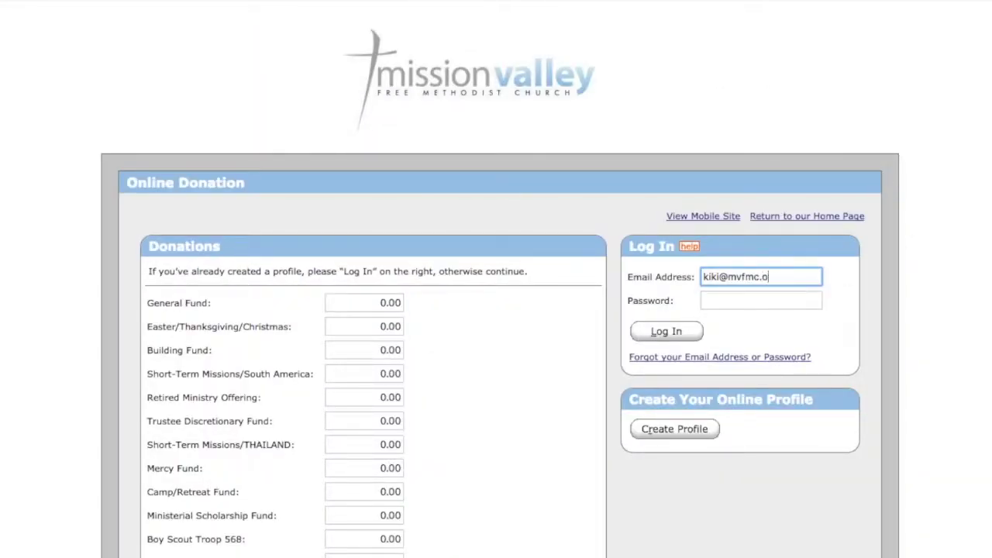
pyautogui.press('Tab')
pyautogui.write('••••••••••')
pyautogui.click(688, 332)
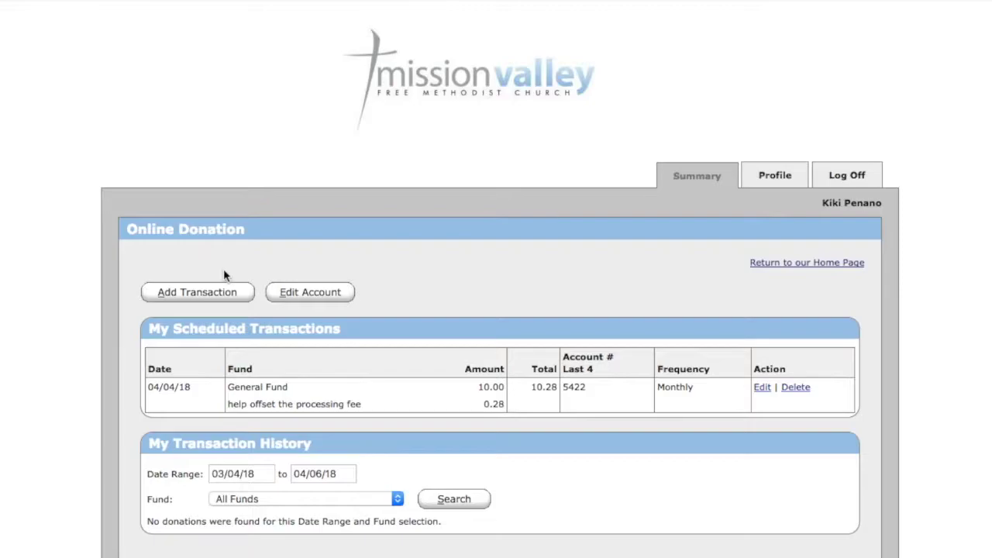
pyautogui.click(225, 299)
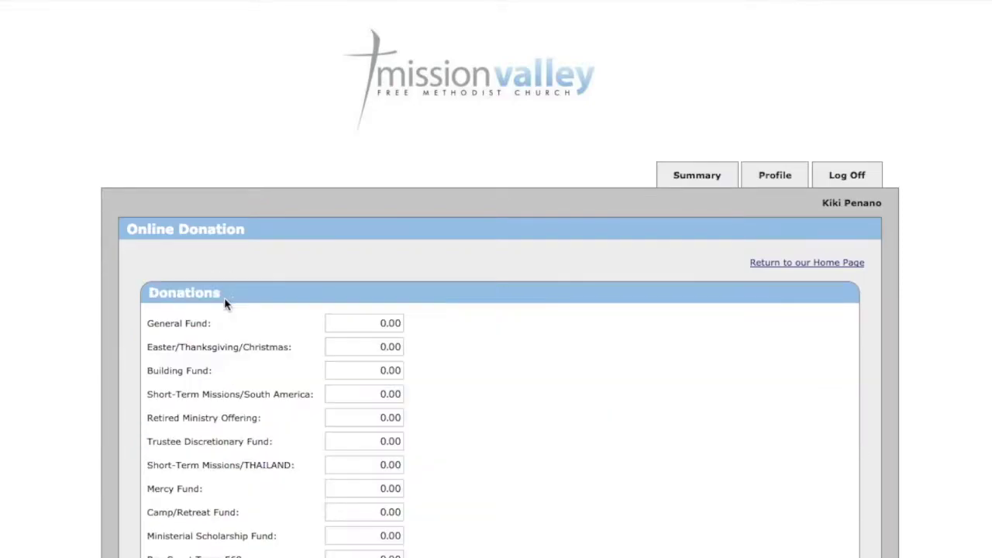
pyautogui.scroll(-3, 376, 300)
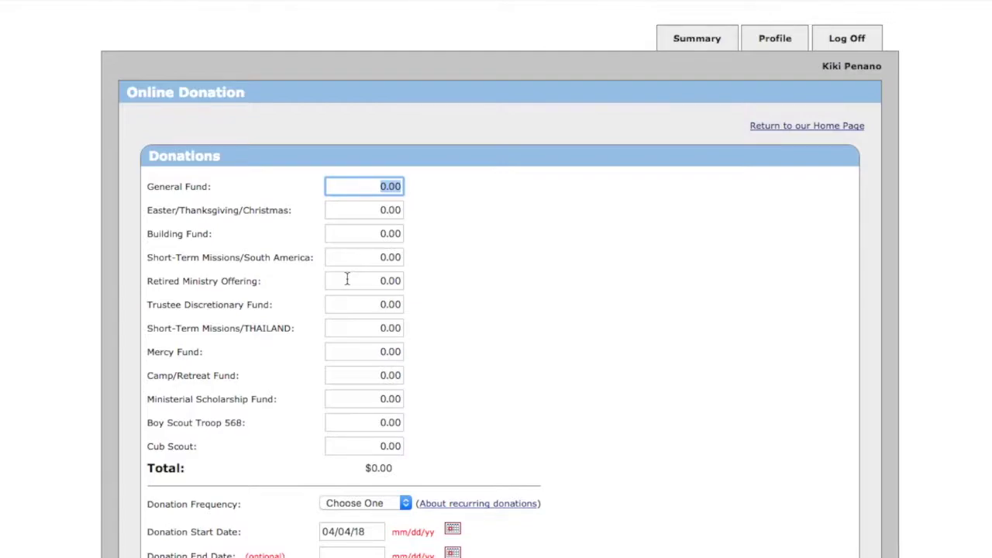
# Step: Enter 25 for the Building Fund, set frequency to One Time, and continue
pyautogui.click(359, 233)
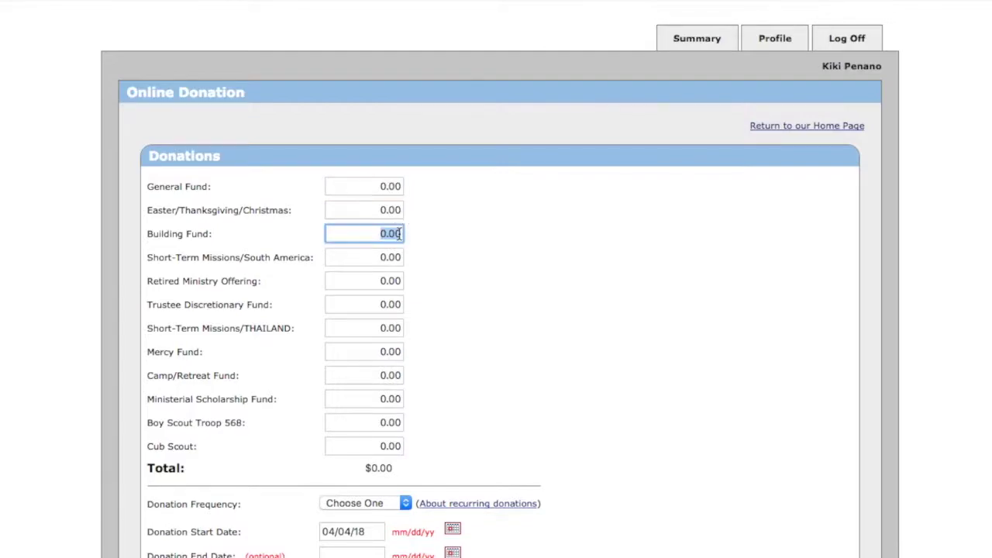
pyautogui.write('25')
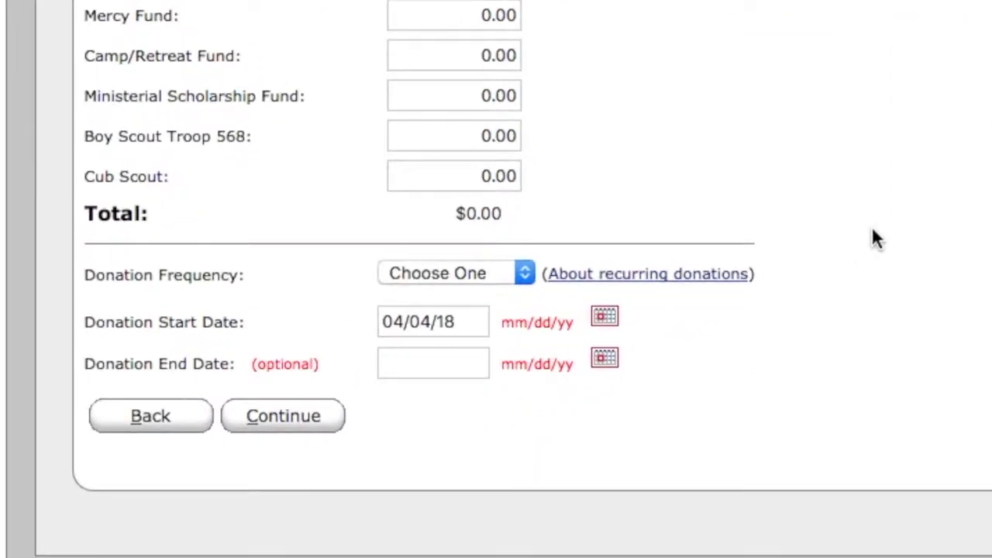
pyautogui.click(468, 273)
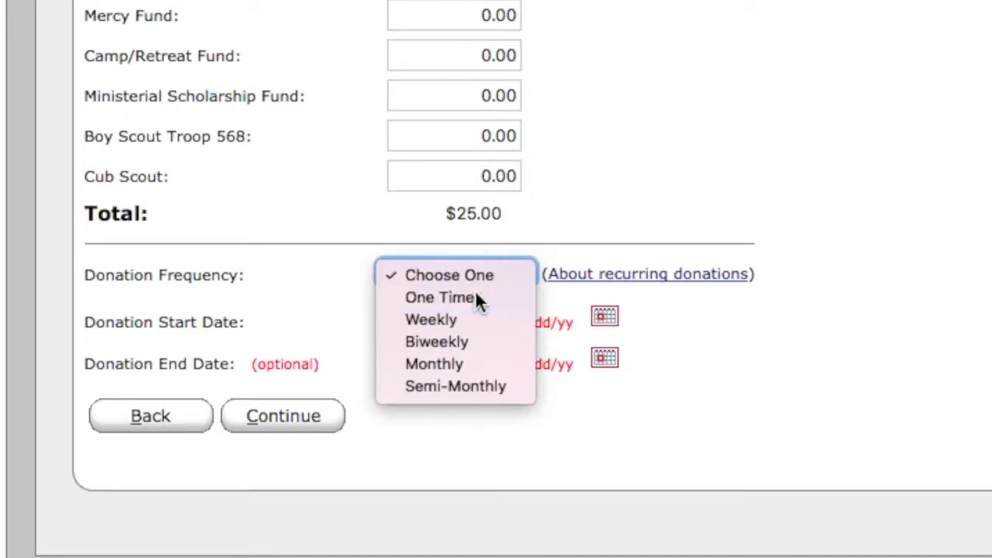
pyautogui.click(475, 293)
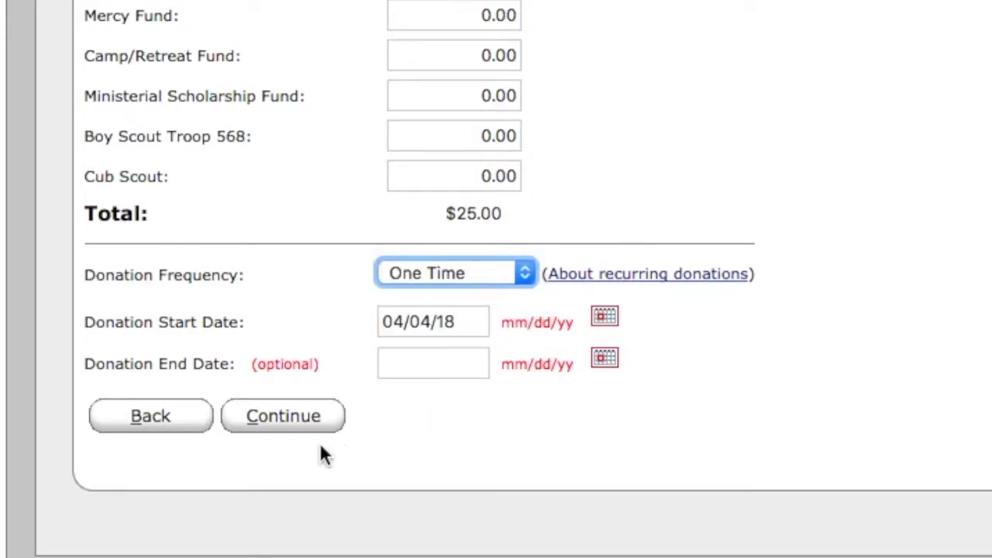
pyautogui.click(302, 426)
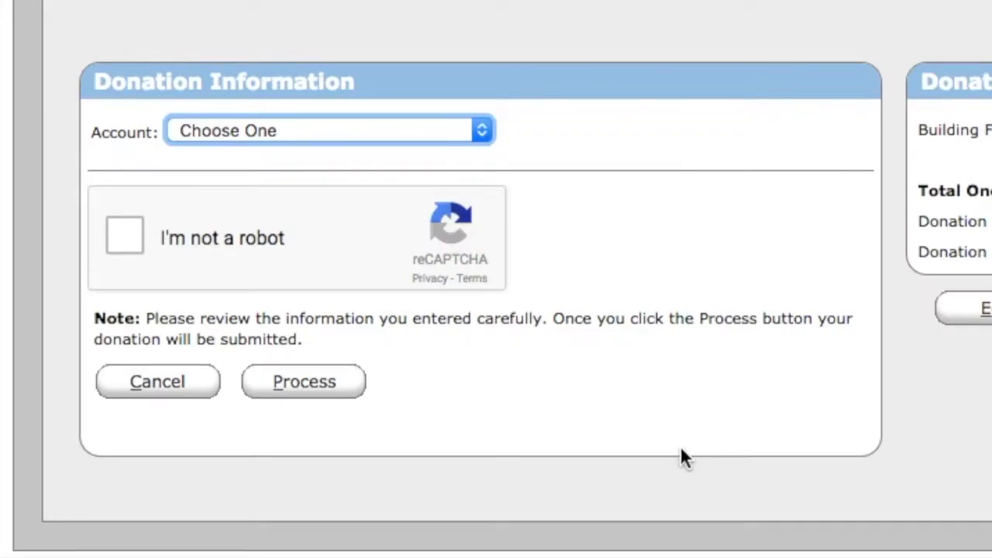
# Step: Choose the saved credit card as the payment account from the Account dropdown
pyautogui.click(468, 132)
pyautogui.click(457, 201)
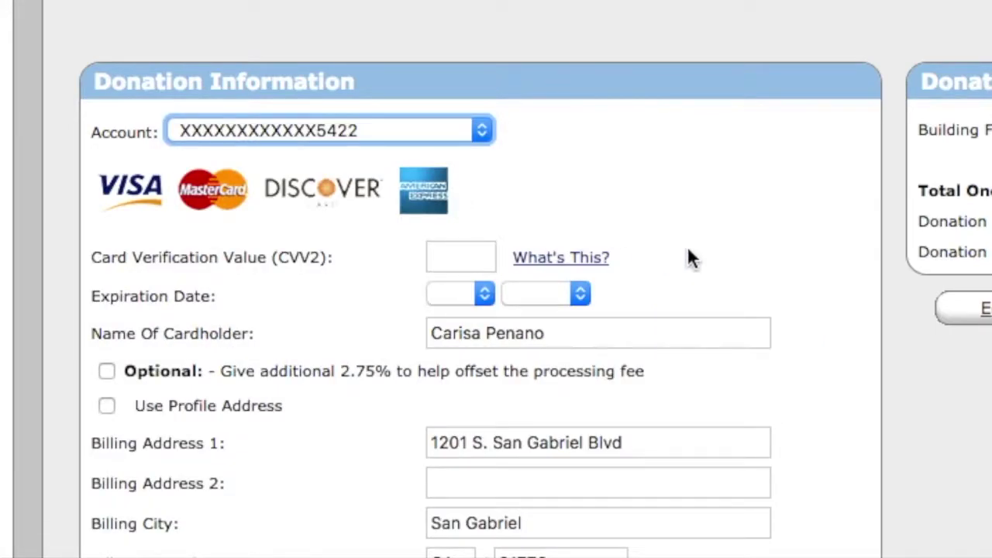
pyautogui.click(476, 135)
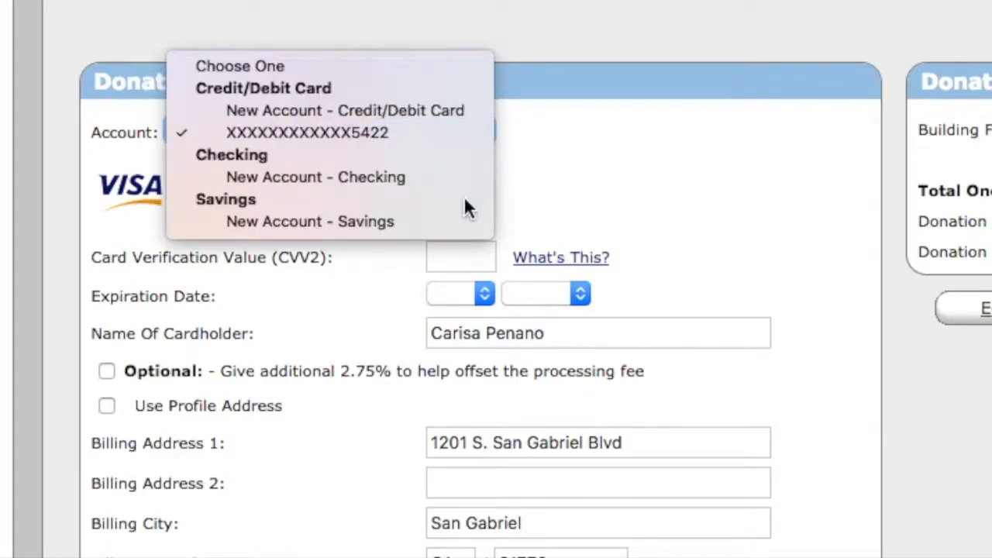
pyautogui.click(686, 200)
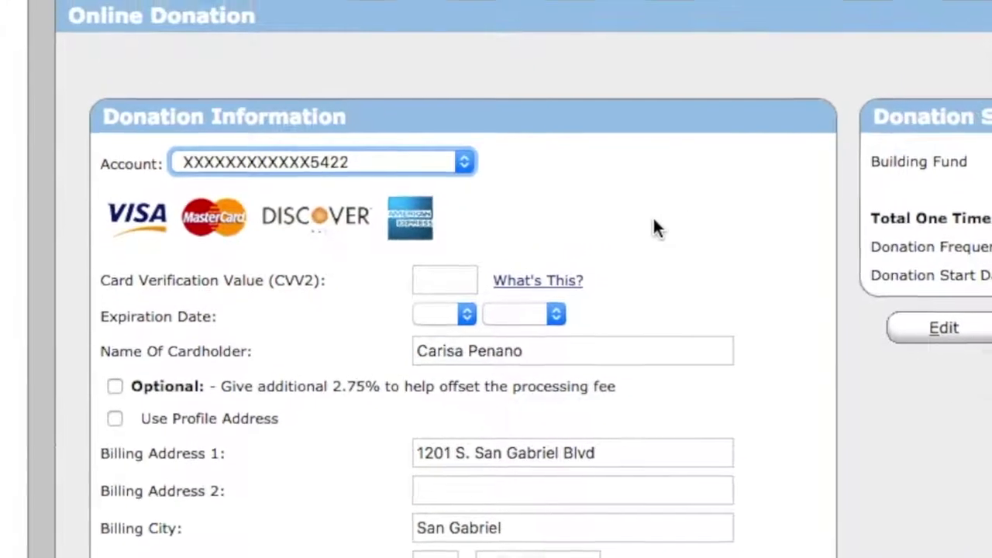